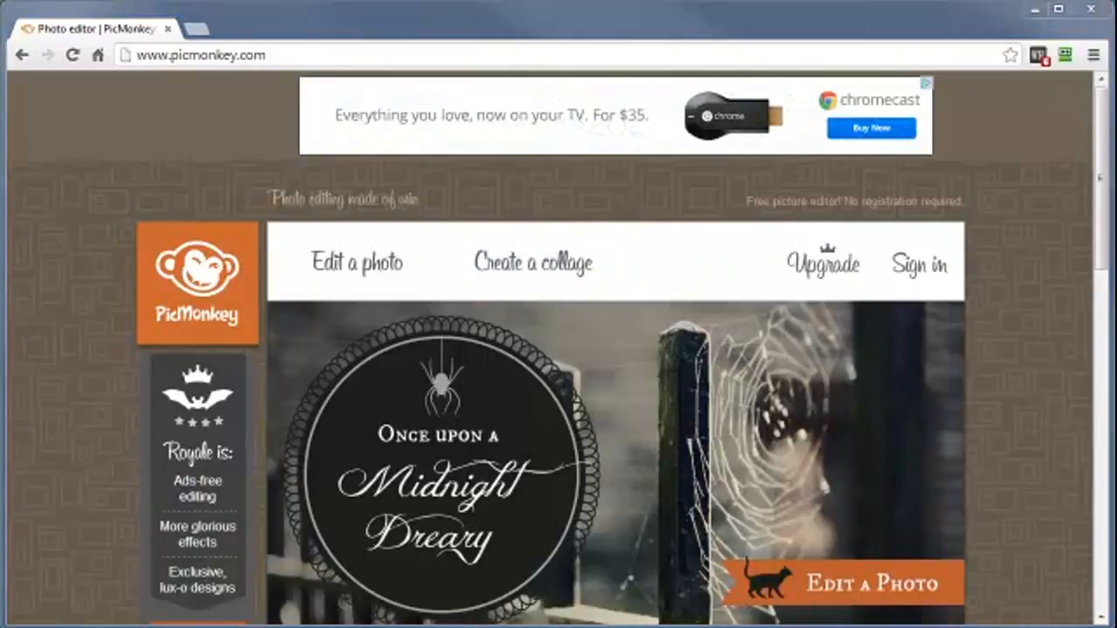
Apply the first L-egant layout, with one large cell and five small ones, to the collage.
drag(988, 289, 528, 291)
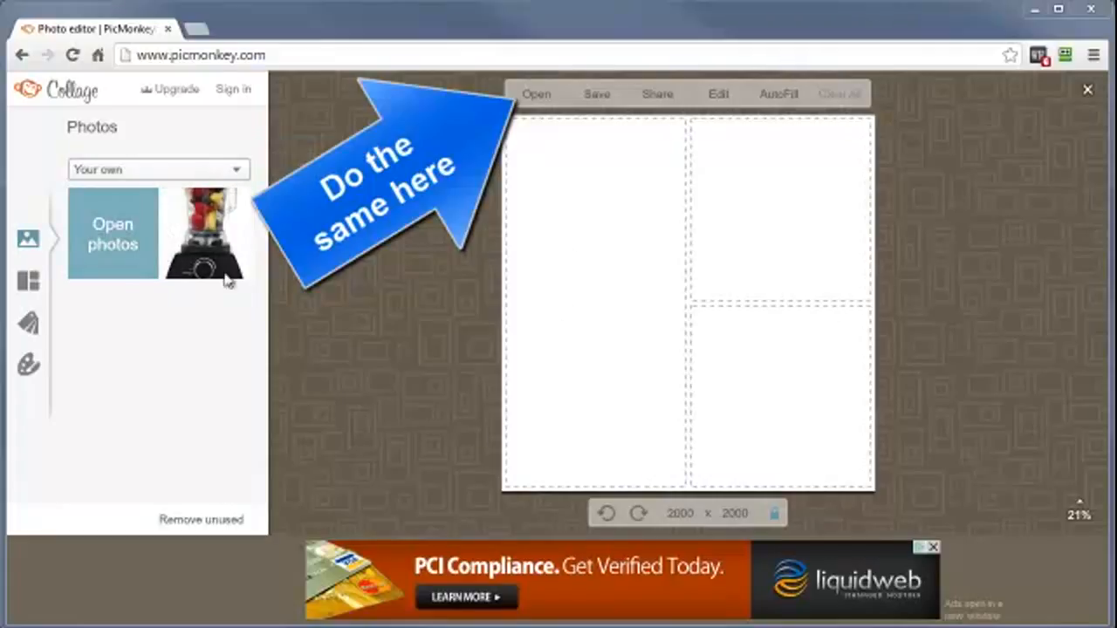
click(31, 285)
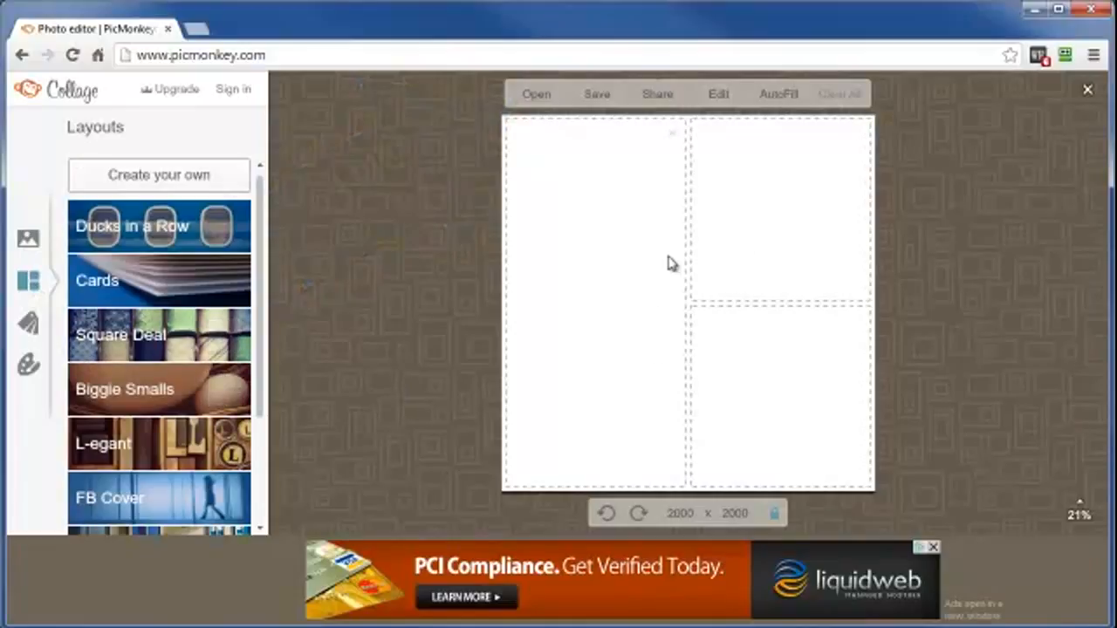
click(106, 461)
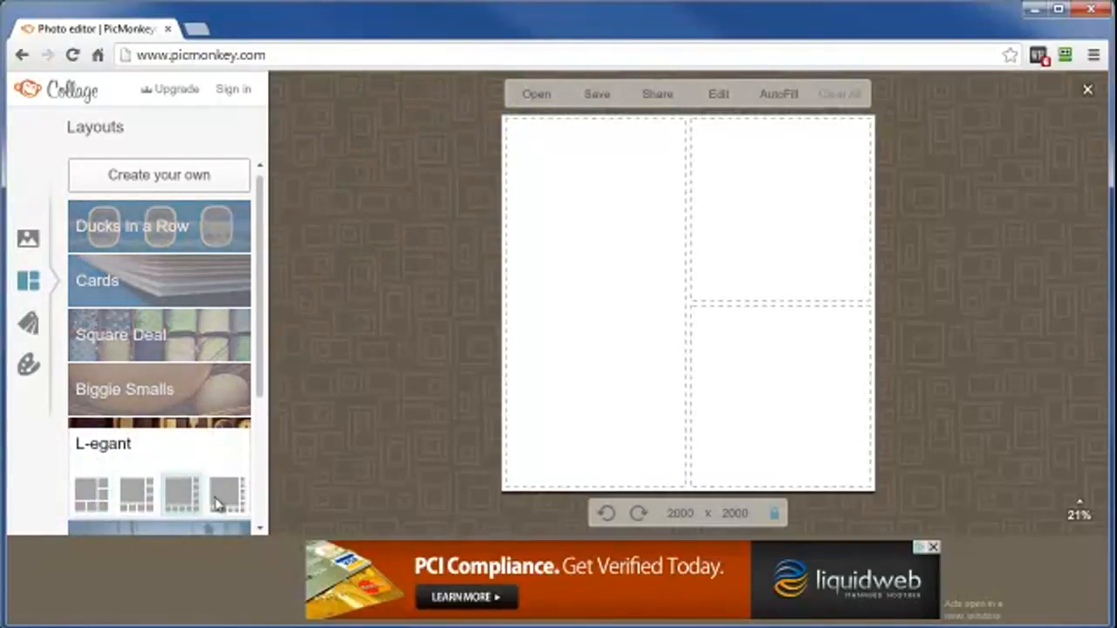
click(91, 494)
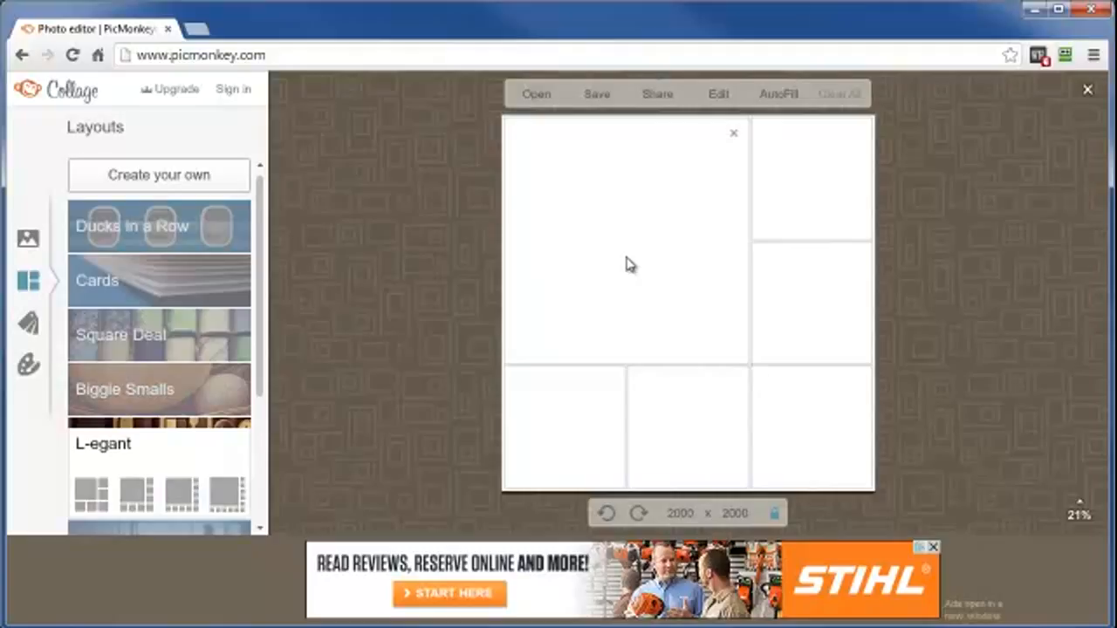
Place the blender photo in the large cell, shifted to show its base, and remove its copy from the bottom-left cell.
click(28, 238)
drag(203, 247, 636, 355)
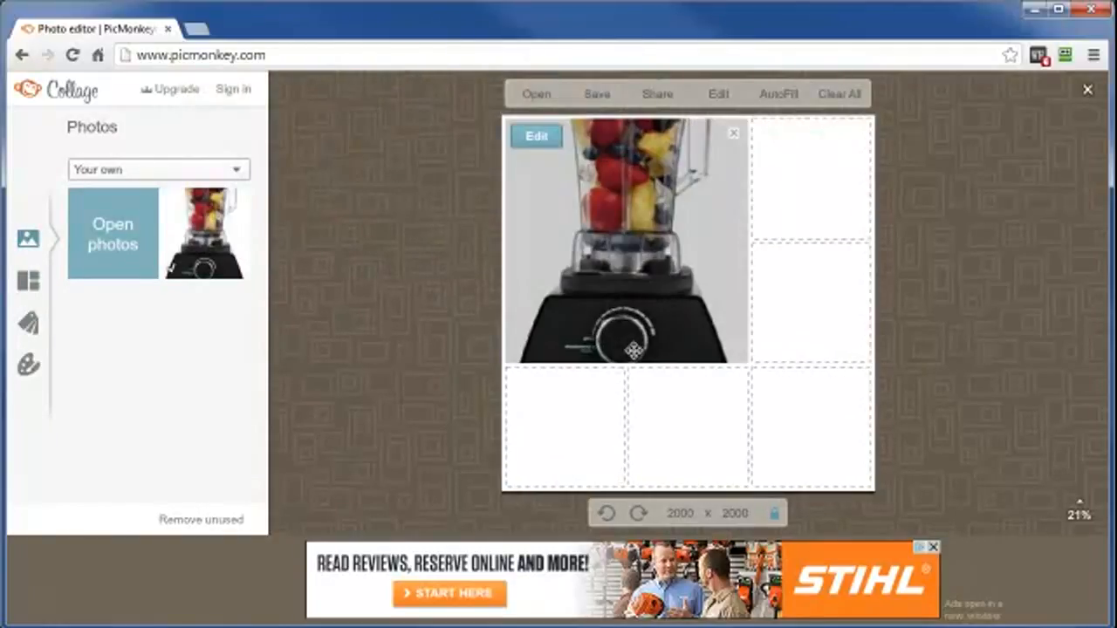
drag(695, 264, 685, 203)
drag(638, 321, 638, 301)
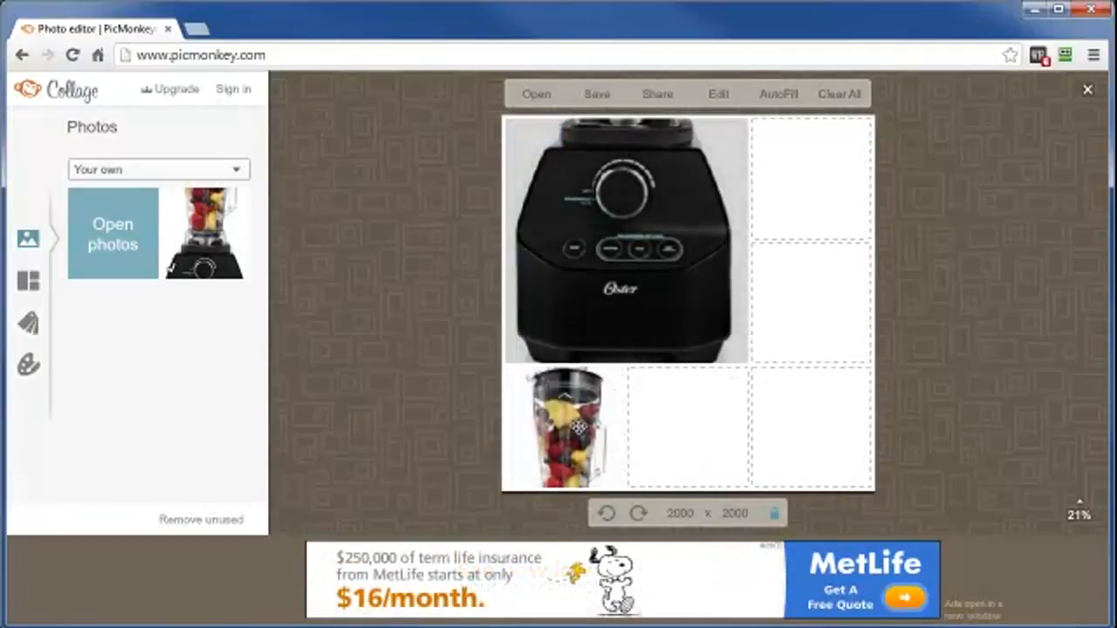
click(611, 384)
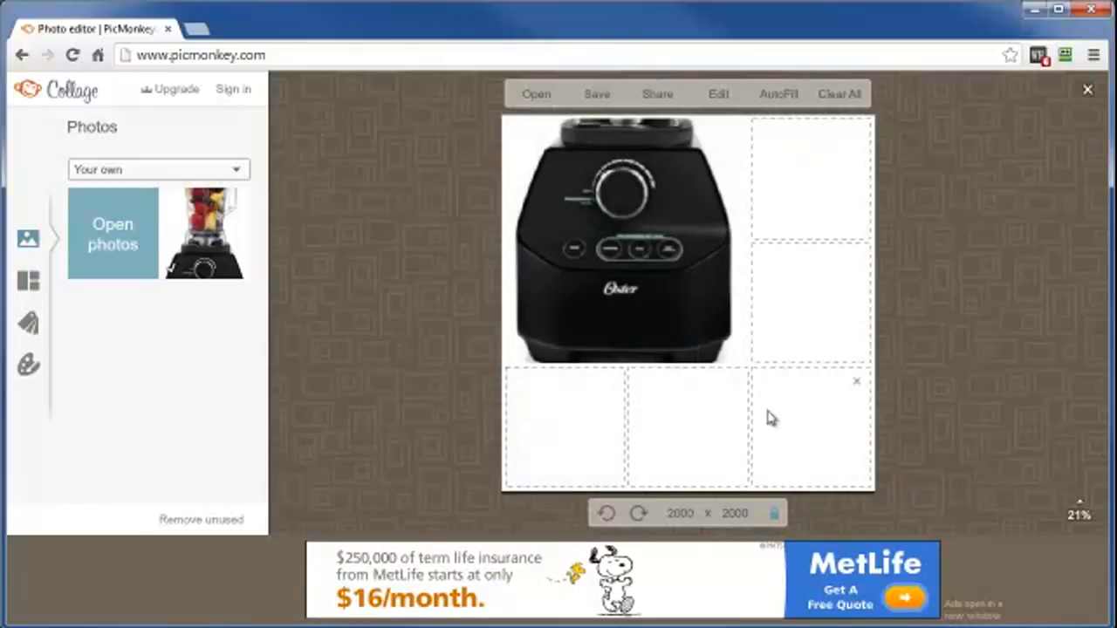
Add the photos smoothie01.jpg through smoothie05.jpg from the Camproj folder to the collage's photo collection.
click(102, 249)
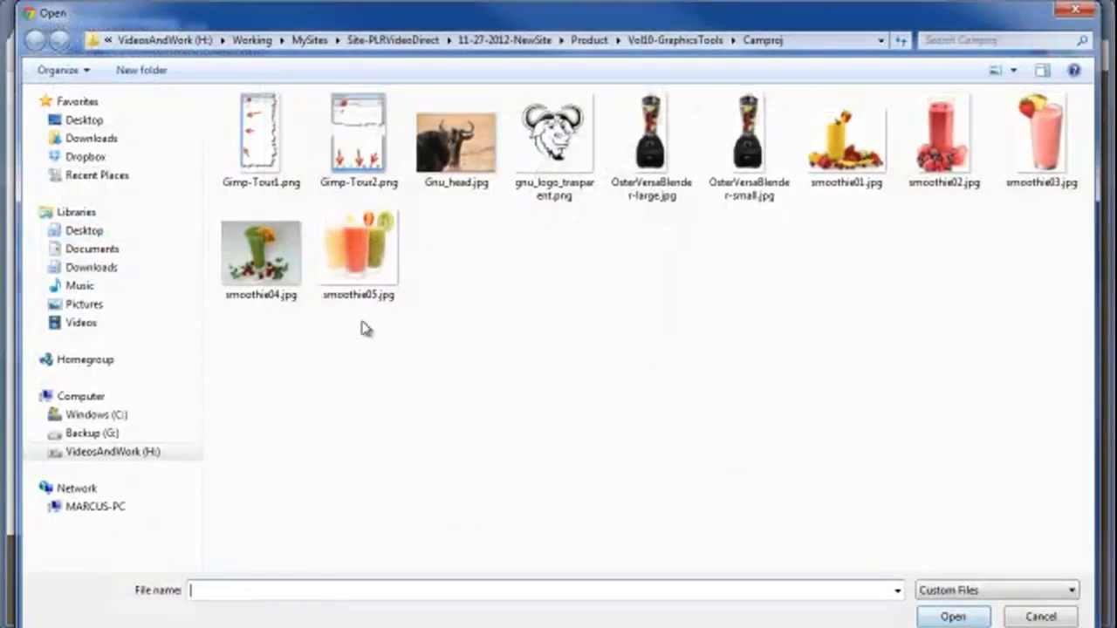
click(260, 265)
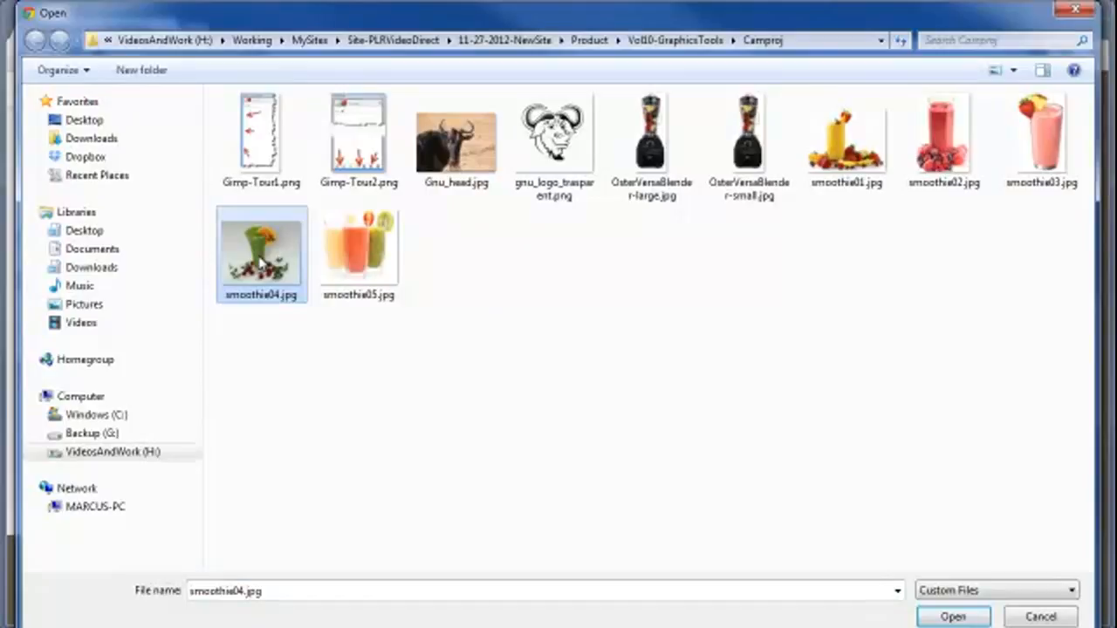
ctrl+click(354, 256)
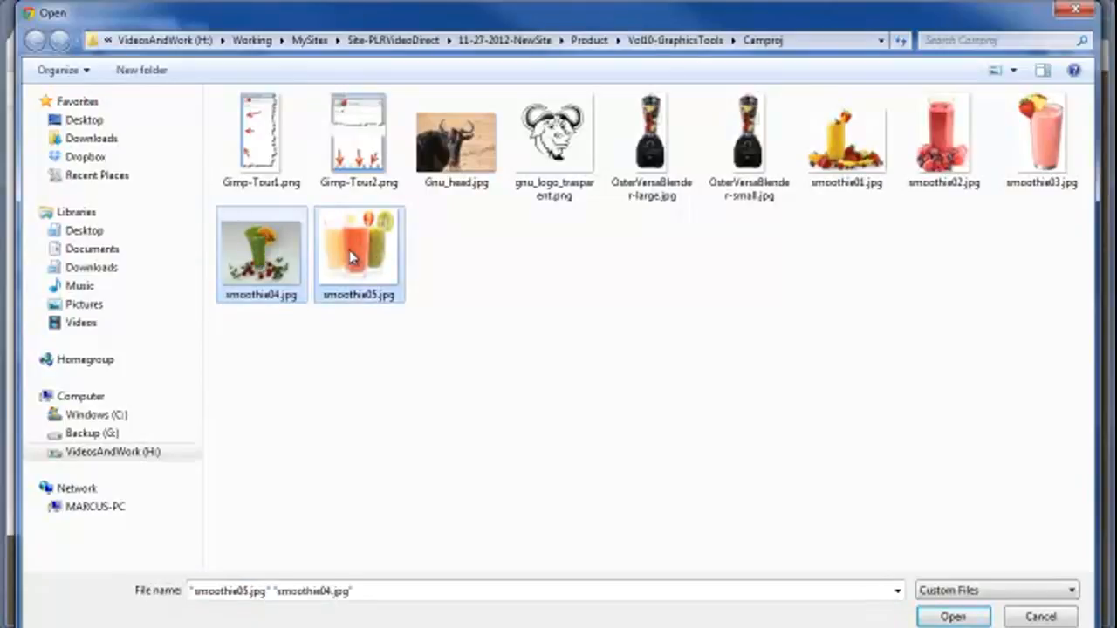
ctrl+click(847, 140)
ctrl+click(944, 140)
ctrl+click(1057, 145)
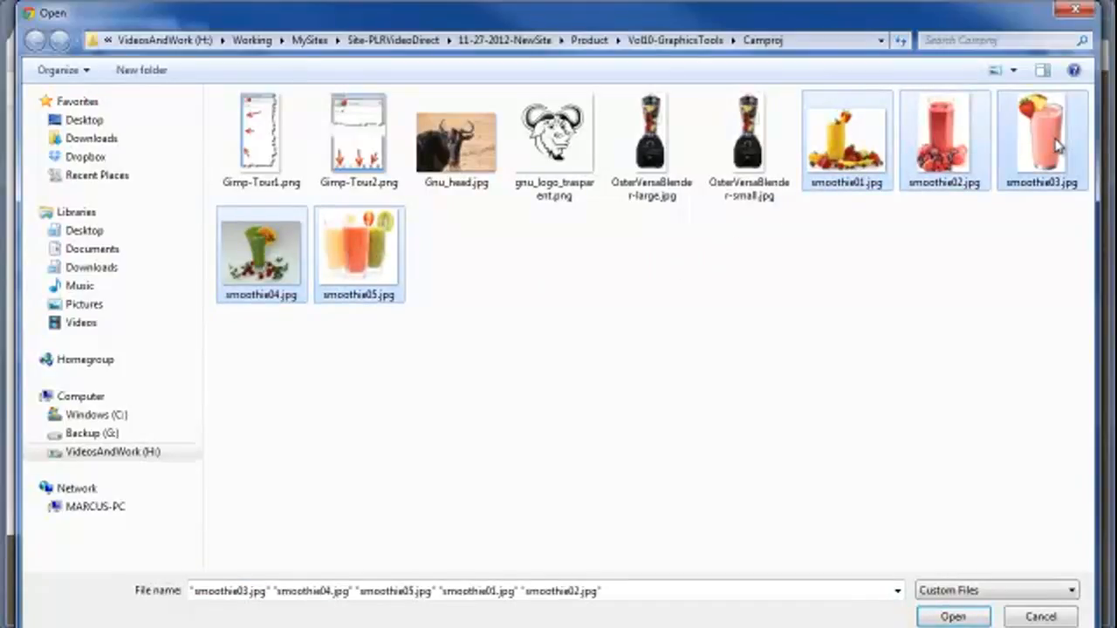
click(954, 617)
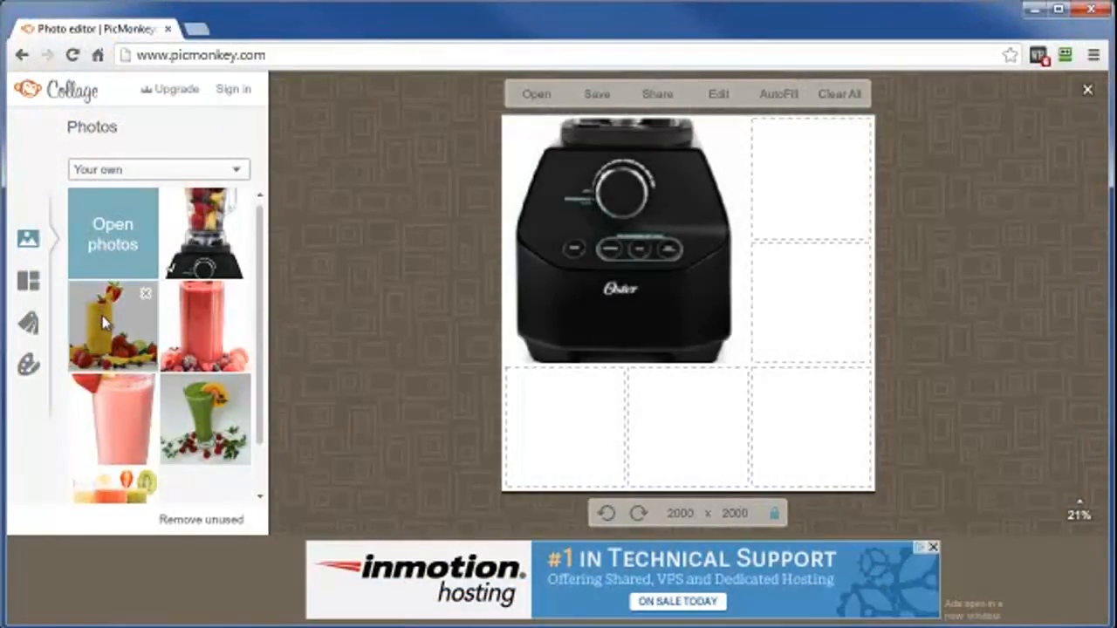
Fill the first two bottom-row cells with the yellow and red smoothie photos, repositioning each to show its drink.
drag(113, 325, 567, 450)
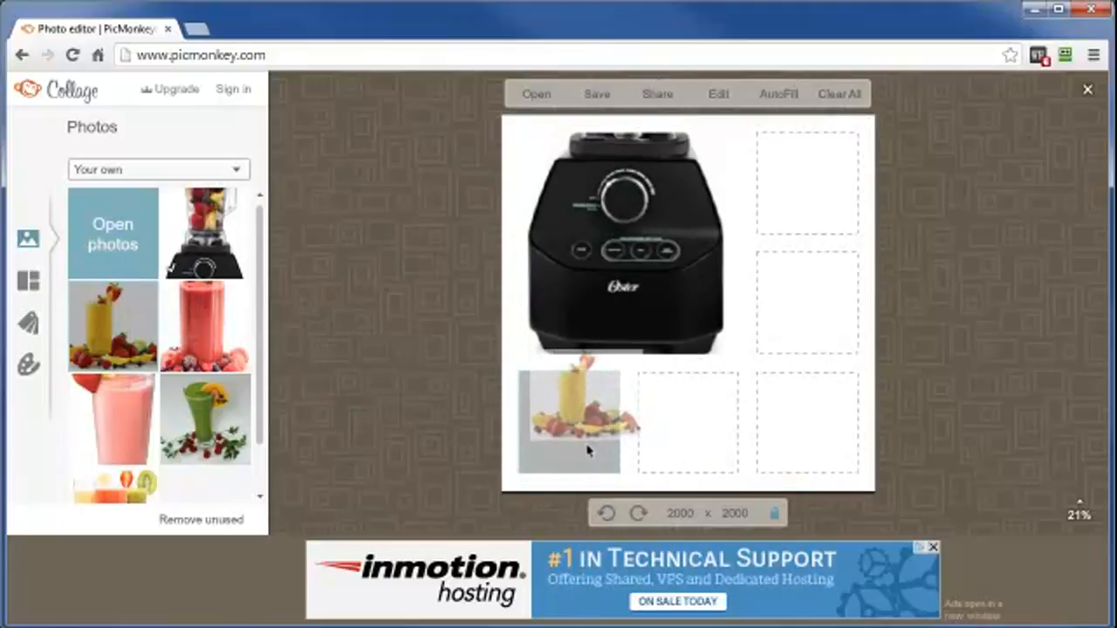
drag(585, 451, 585, 448)
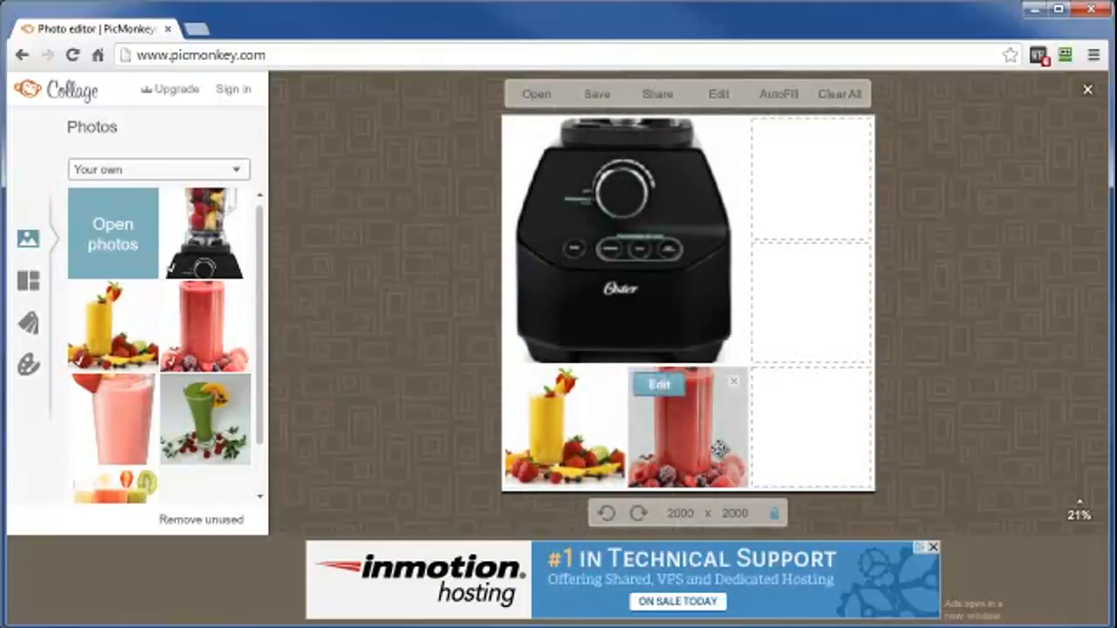
drag(689, 406, 689, 456)
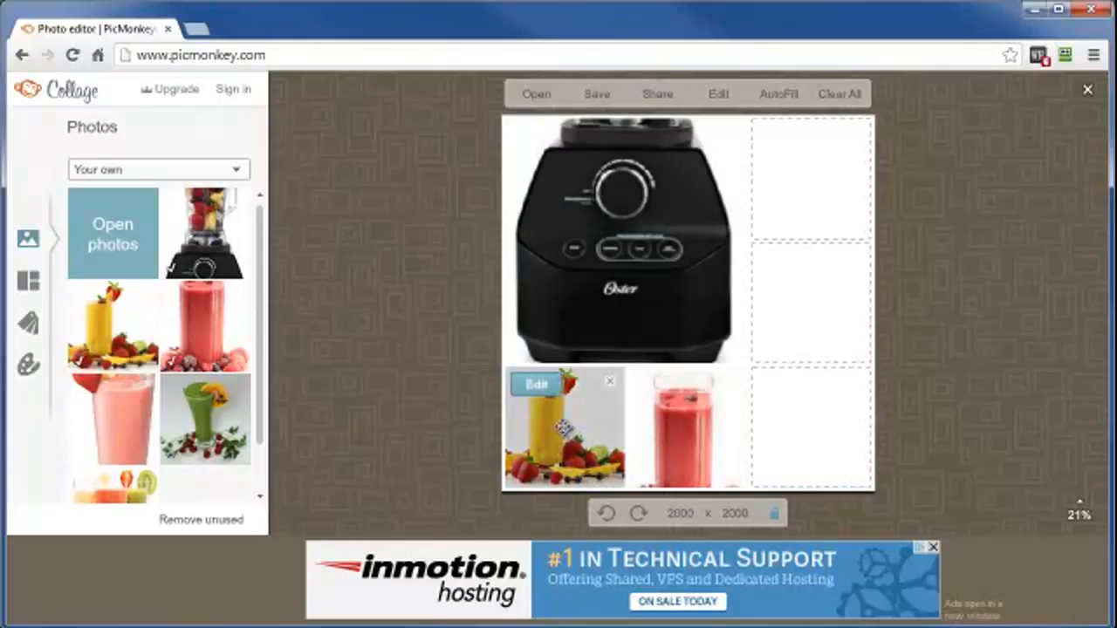
drag(563, 443, 582, 452)
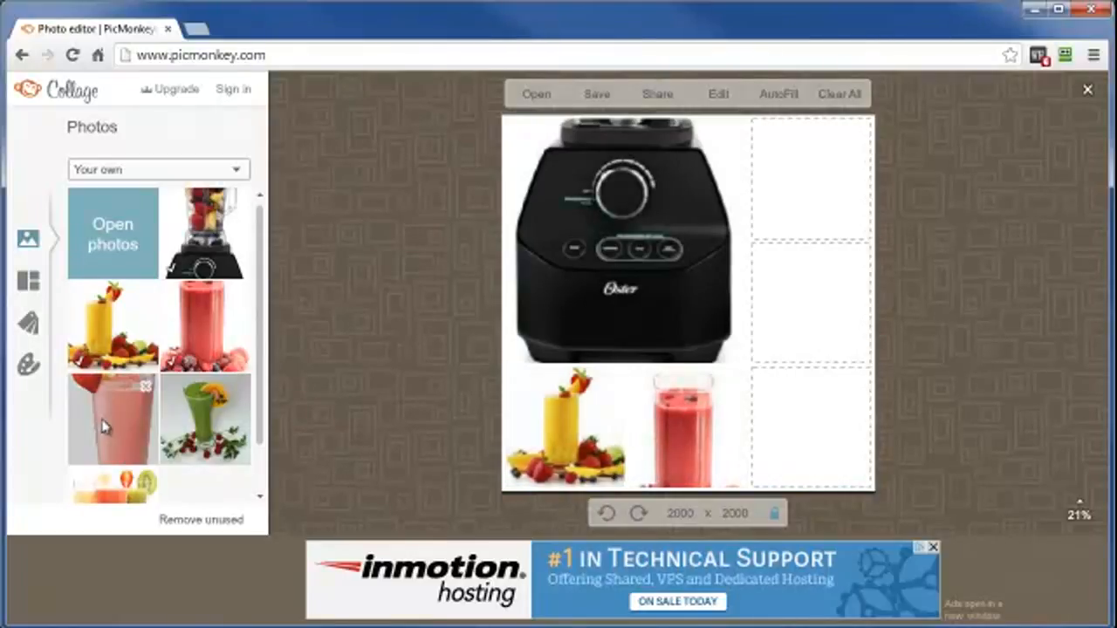
drag(203, 432, 805, 489)
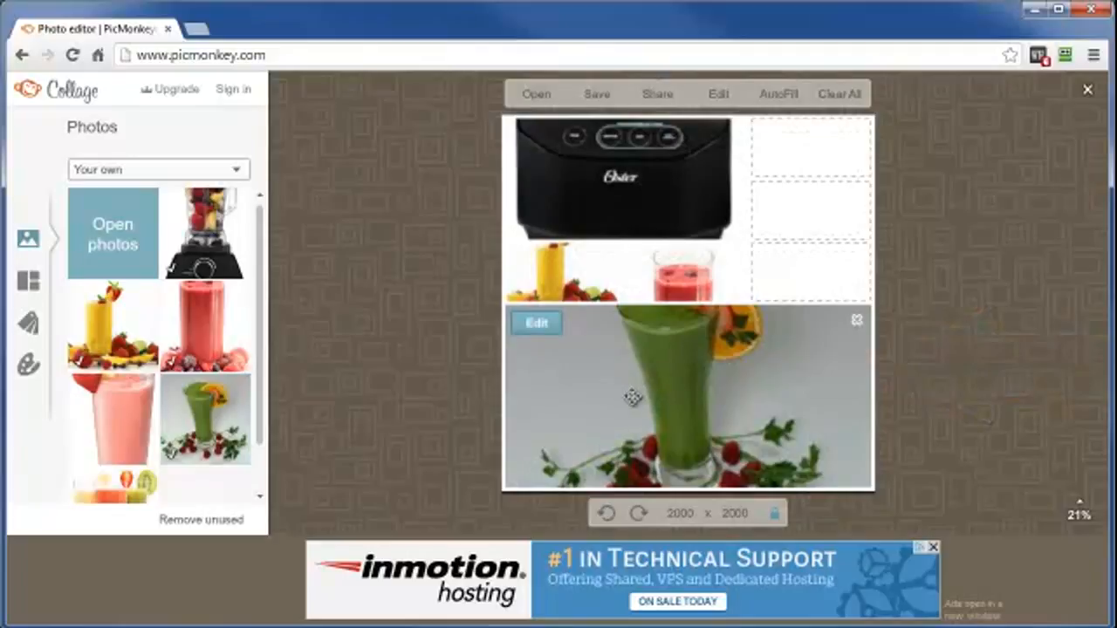
drag(627, 397, 623, 448)
click(856, 321)
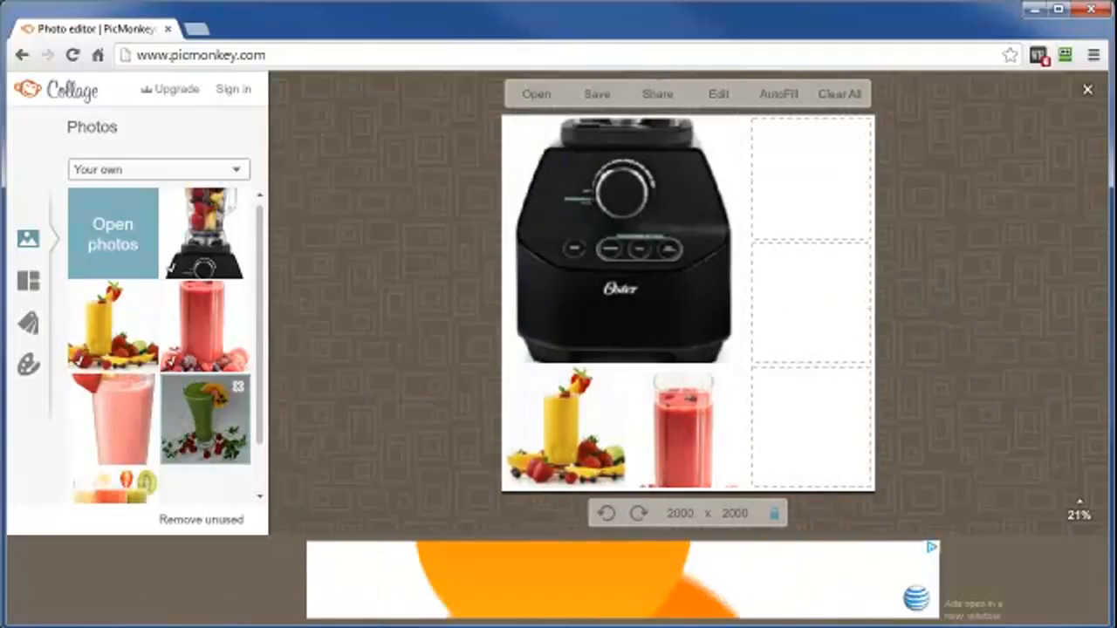
Fill the right-hand column from bottom to top with the green smoothie, three-glass and pink smoothie photos.
drag(205, 419, 820, 465)
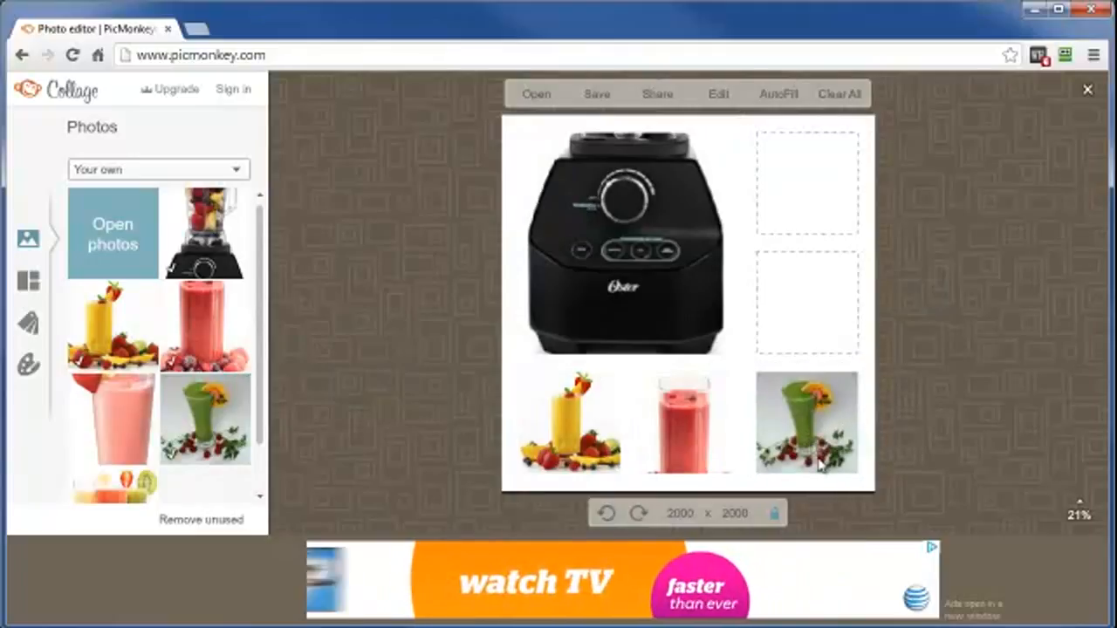
scroll(156, 441, down, 1)
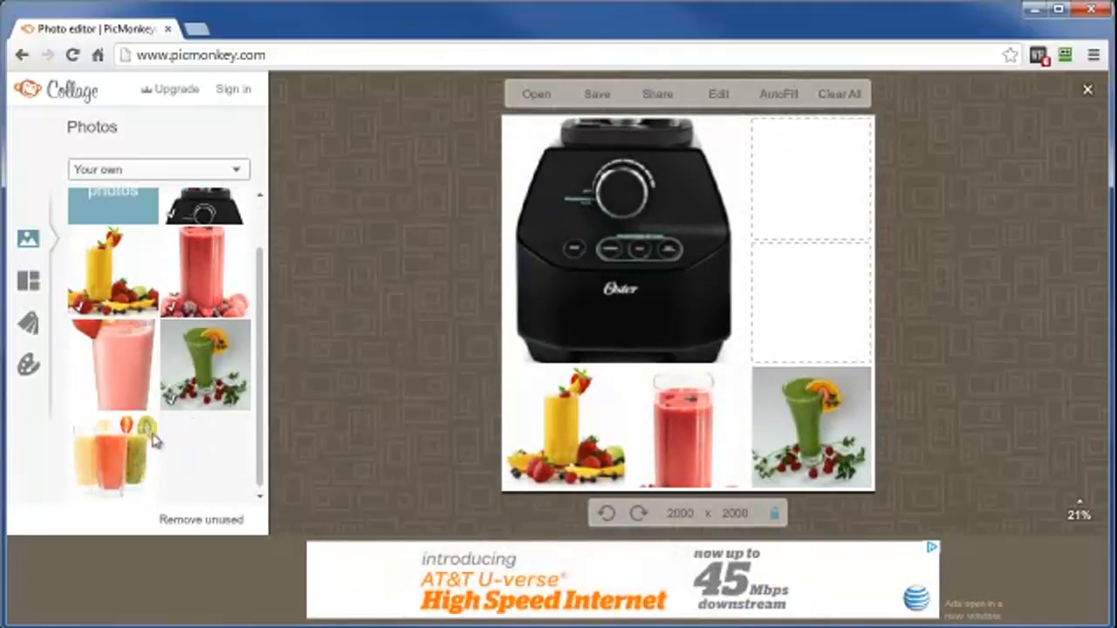
drag(153, 441, 818, 341)
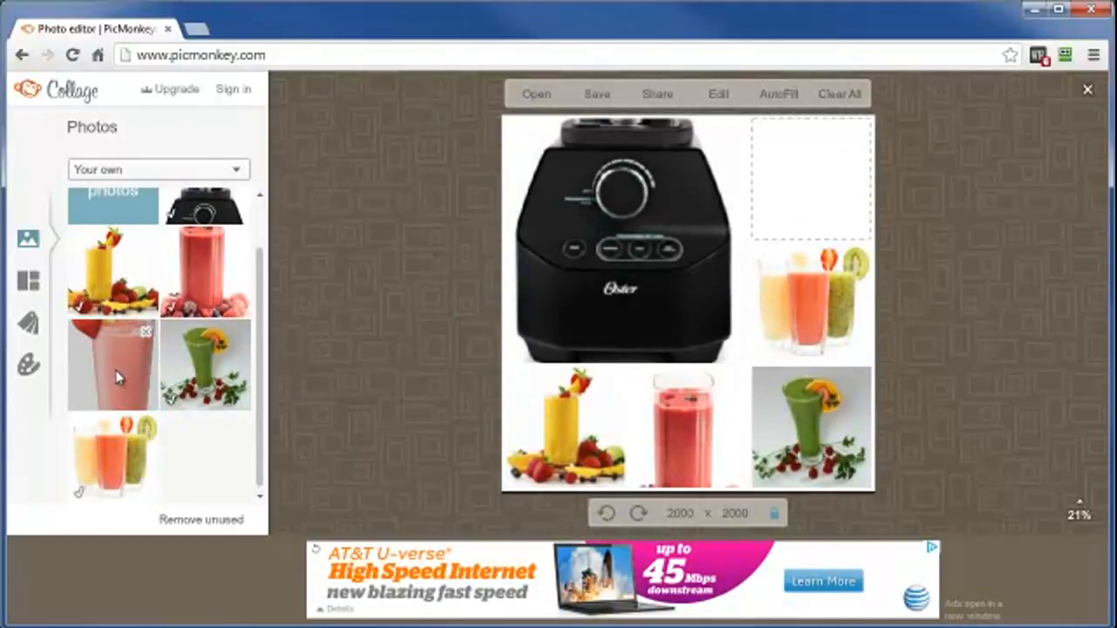
drag(117, 377, 809, 227)
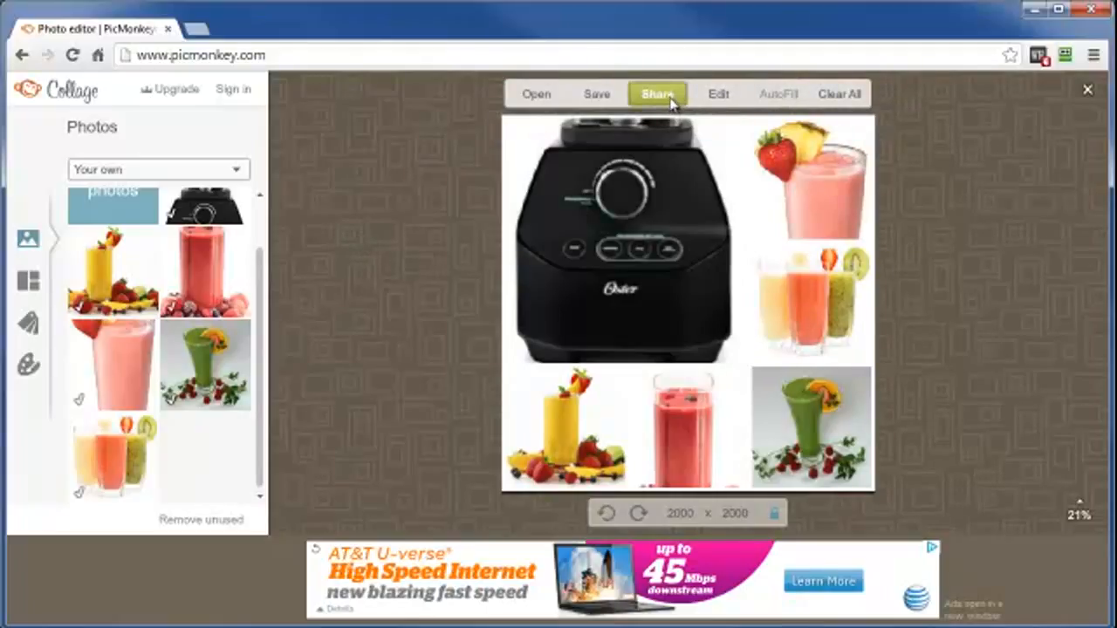
click(534, 95)
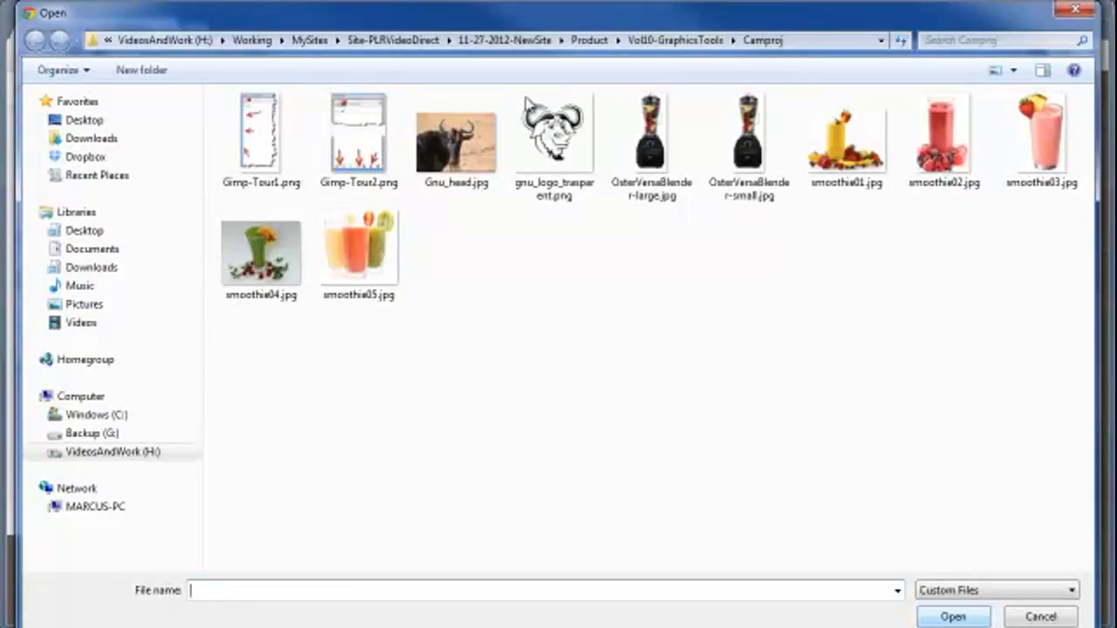
click(1041, 617)
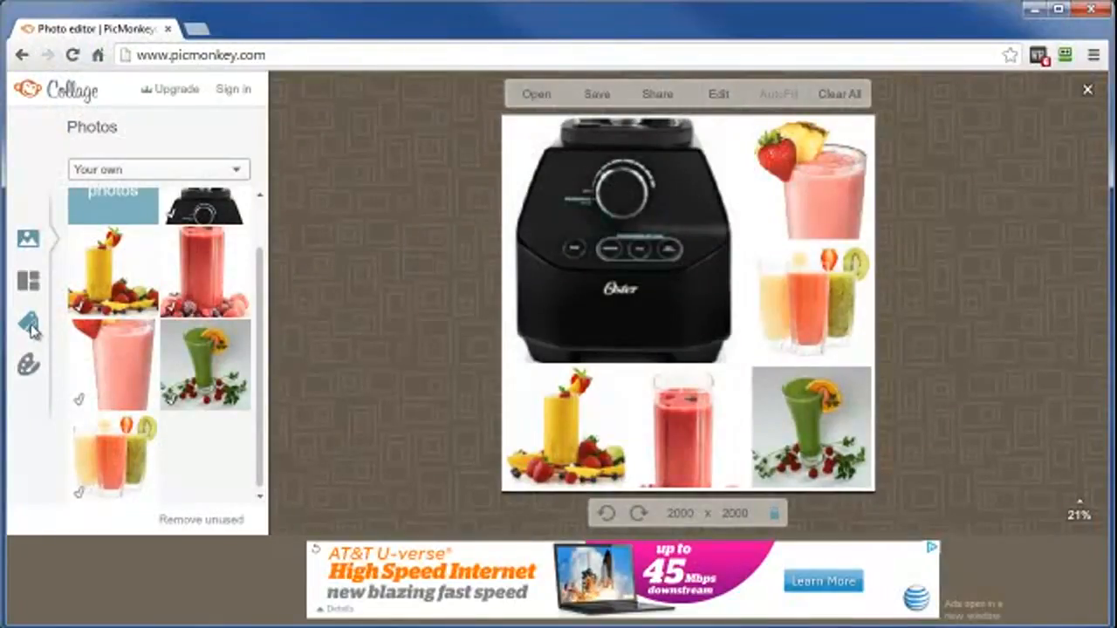
click(30, 325)
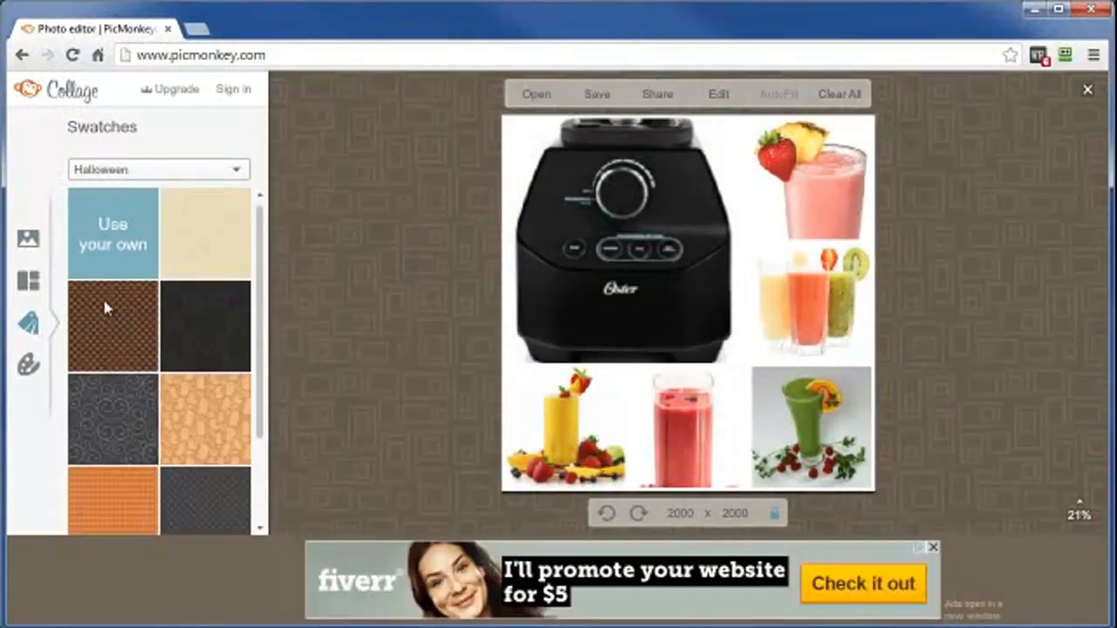
click(27, 368)
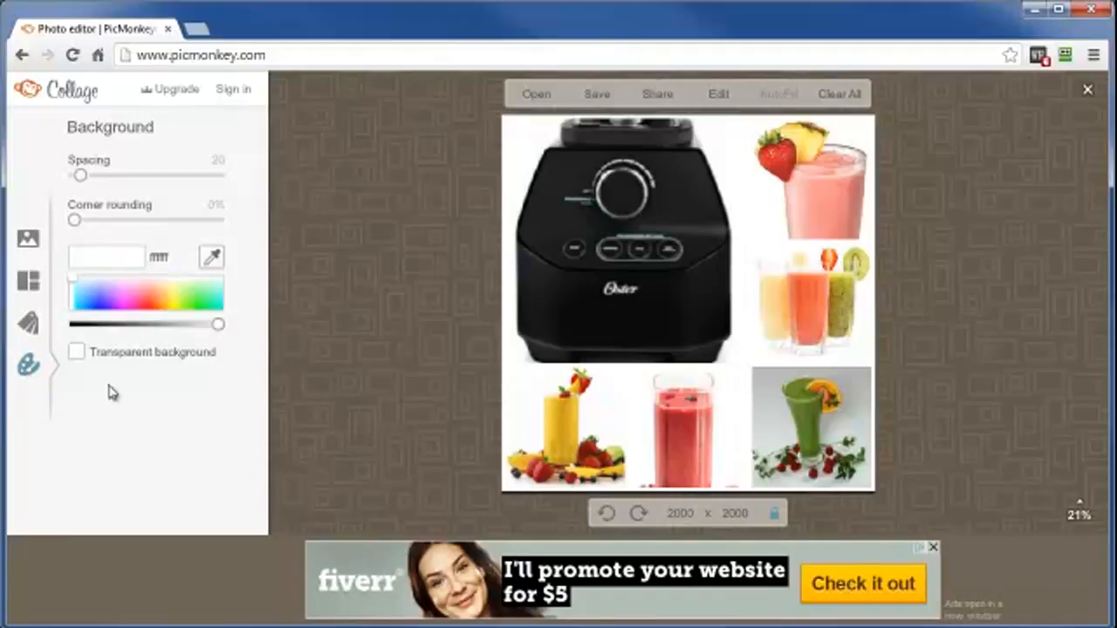
Send the finished collage to the Editor and put a Museum Matte frame around it.
click(721, 96)
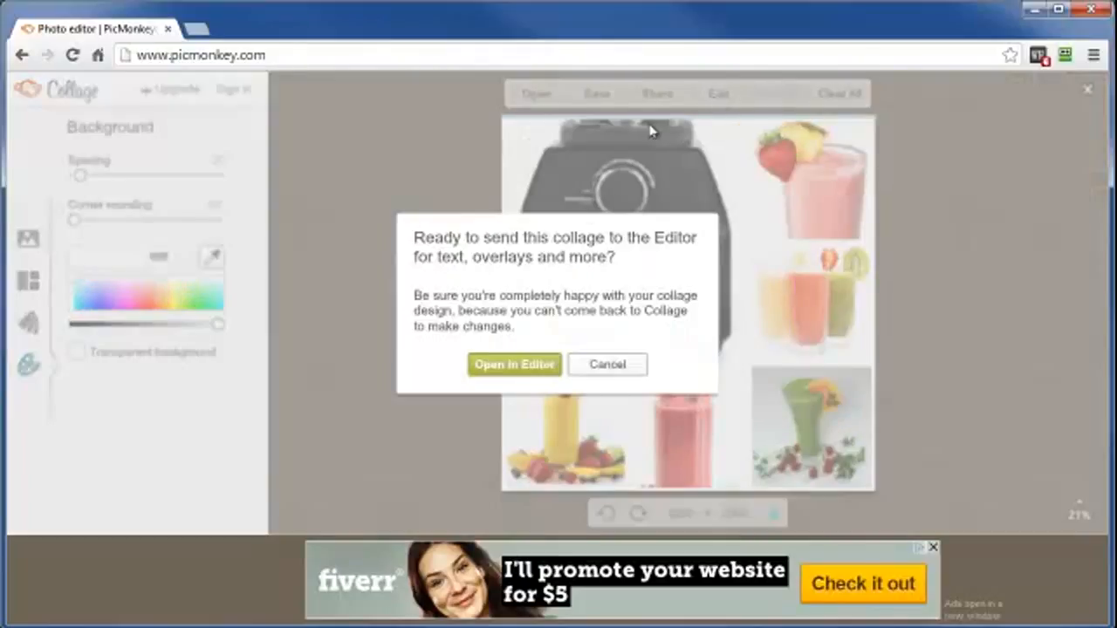
click(492, 367)
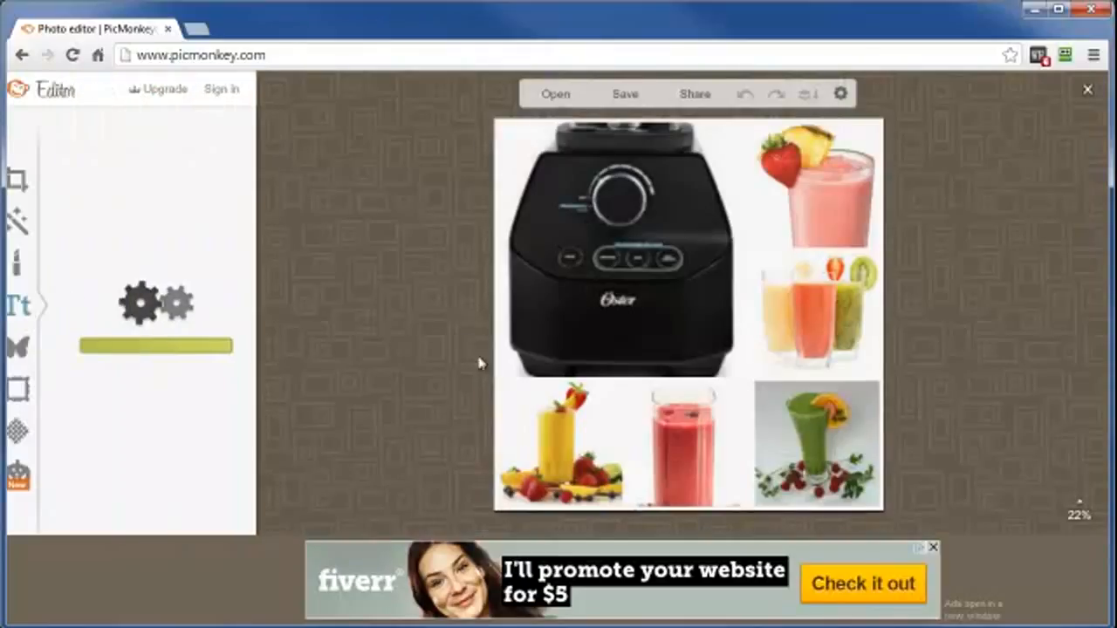
click(28, 305)
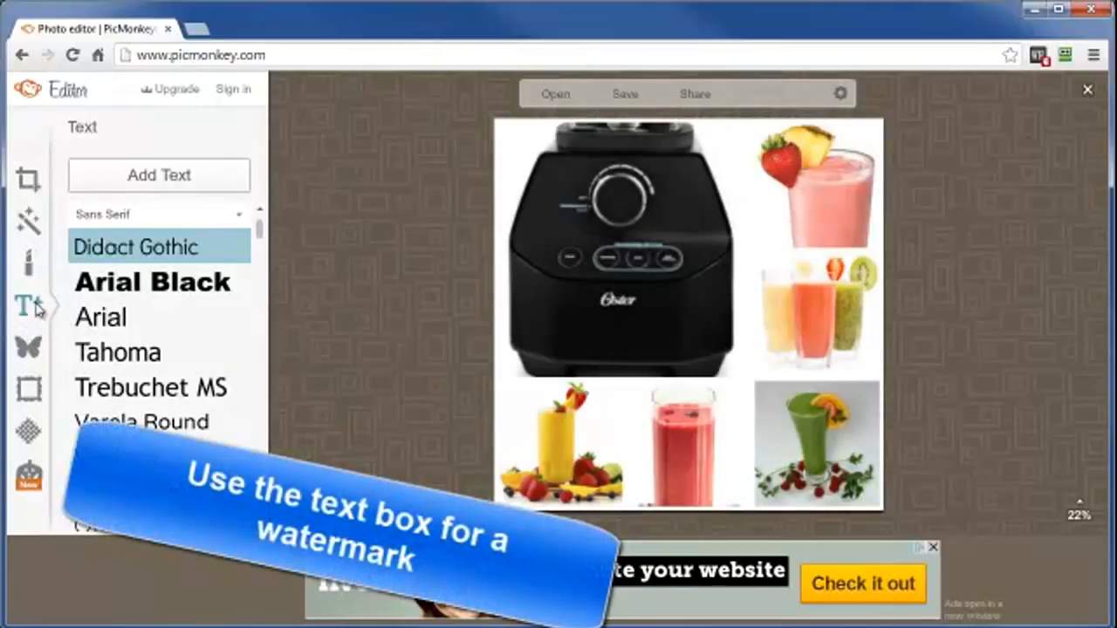
click(28, 391)
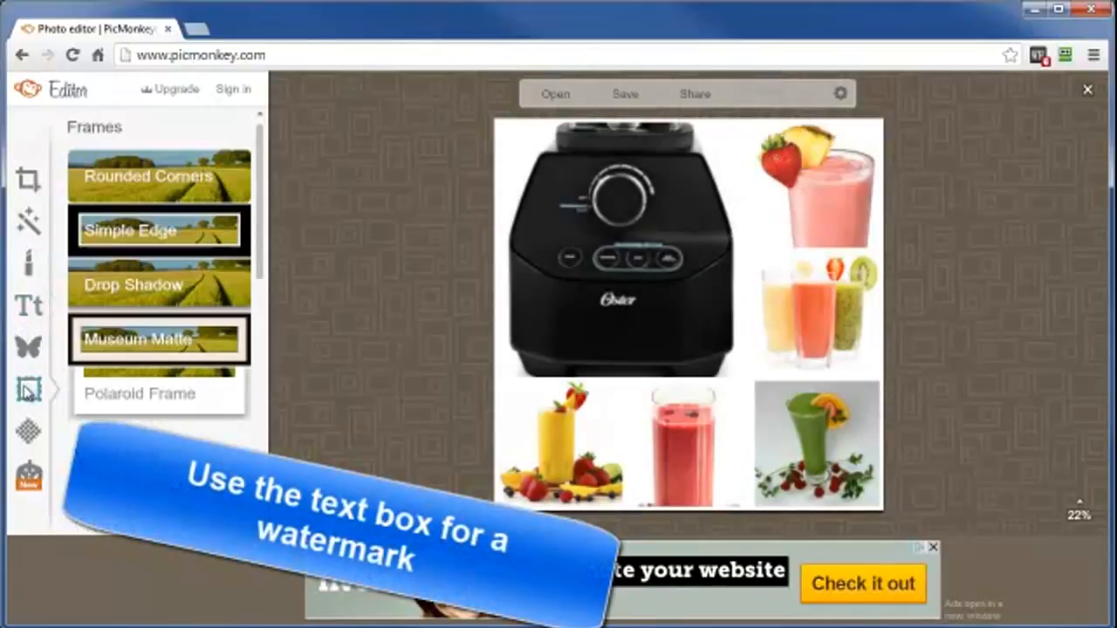
click(137, 341)
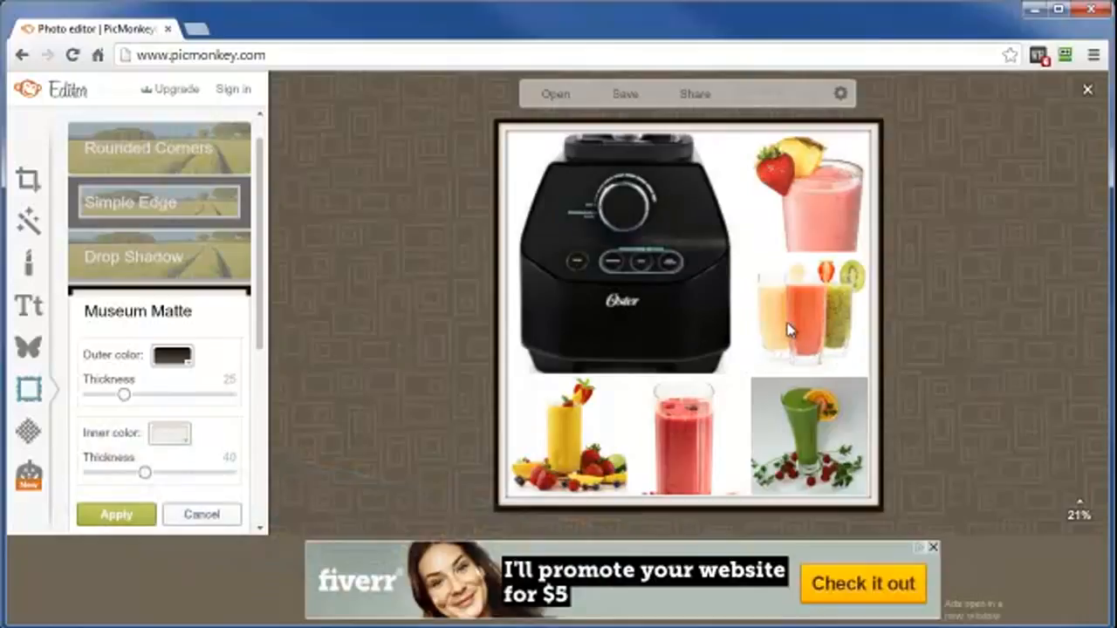
Save the framed collage to the computer as BlenderCollage.jpg in the Camproj folder.
click(626, 96)
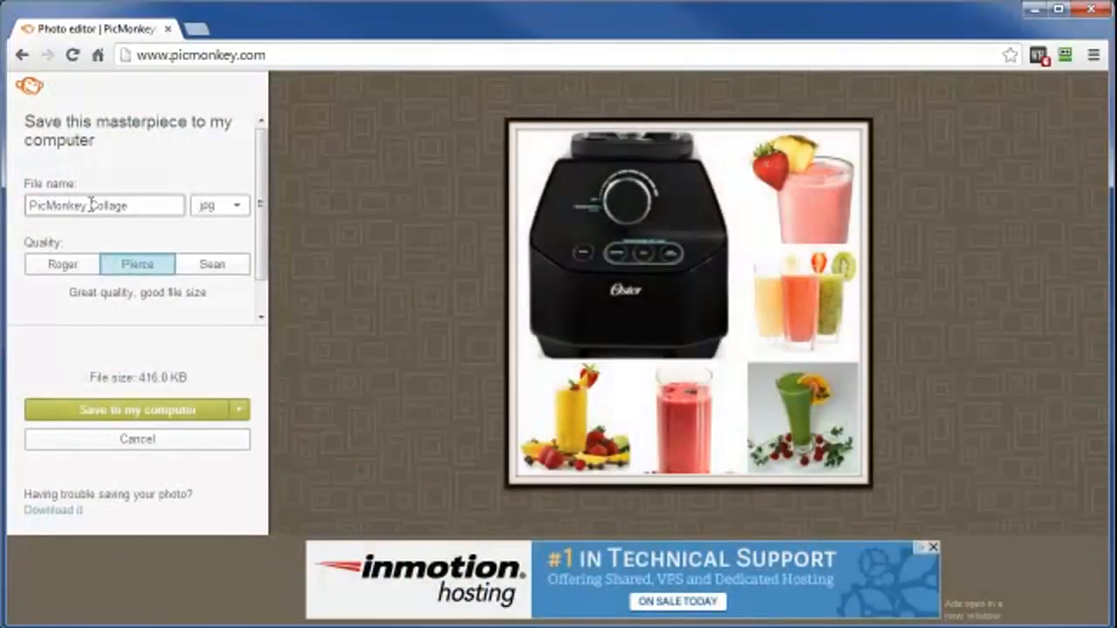
drag(91, 204, 13, 212)
text(Blender)
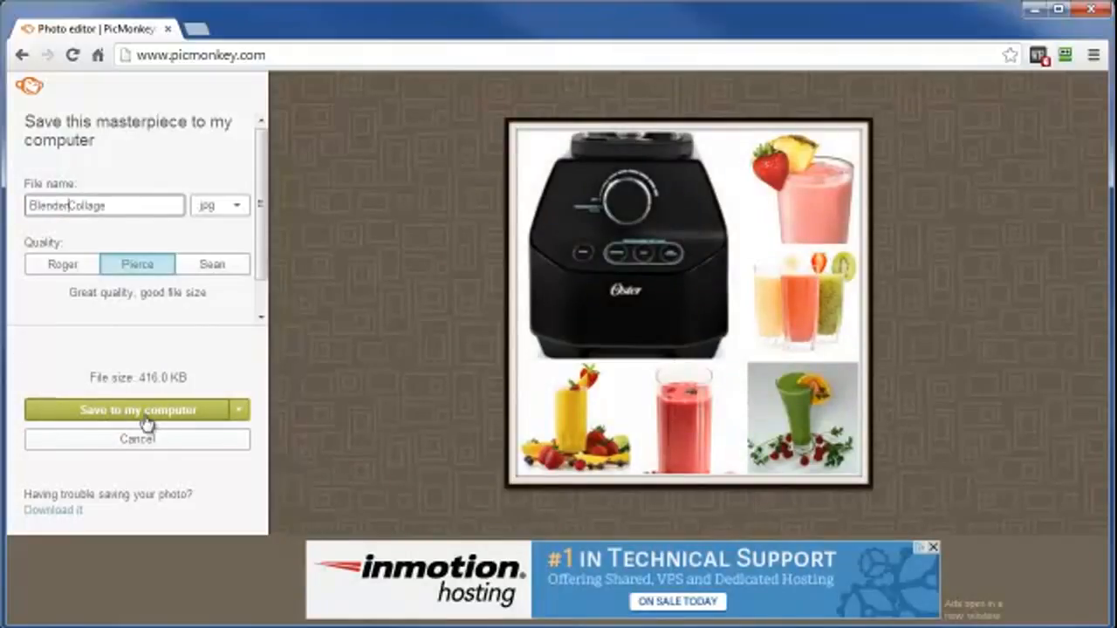
click(241, 418)
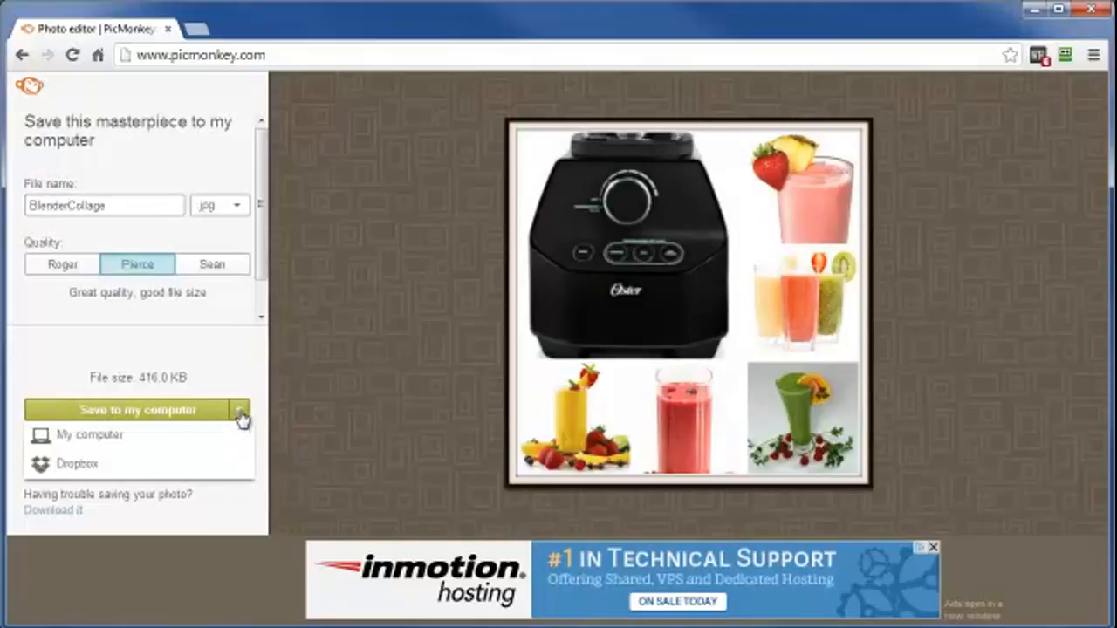
click(87, 436)
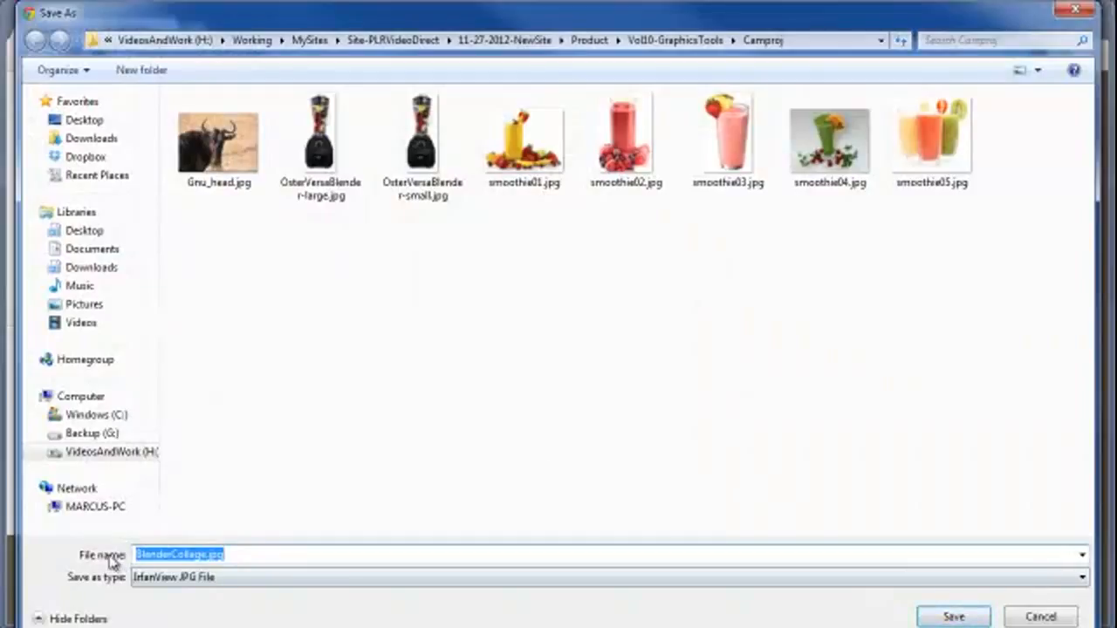
click(951, 617)
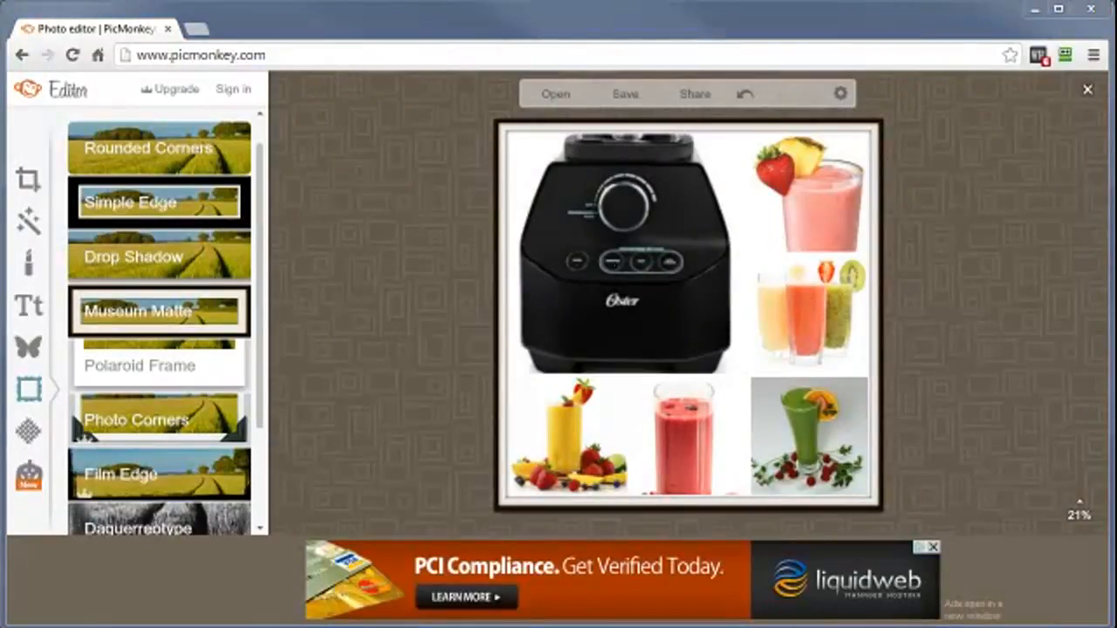
Resize the framed collage to 675 x 675 with its proportions kept.
click(30, 178)
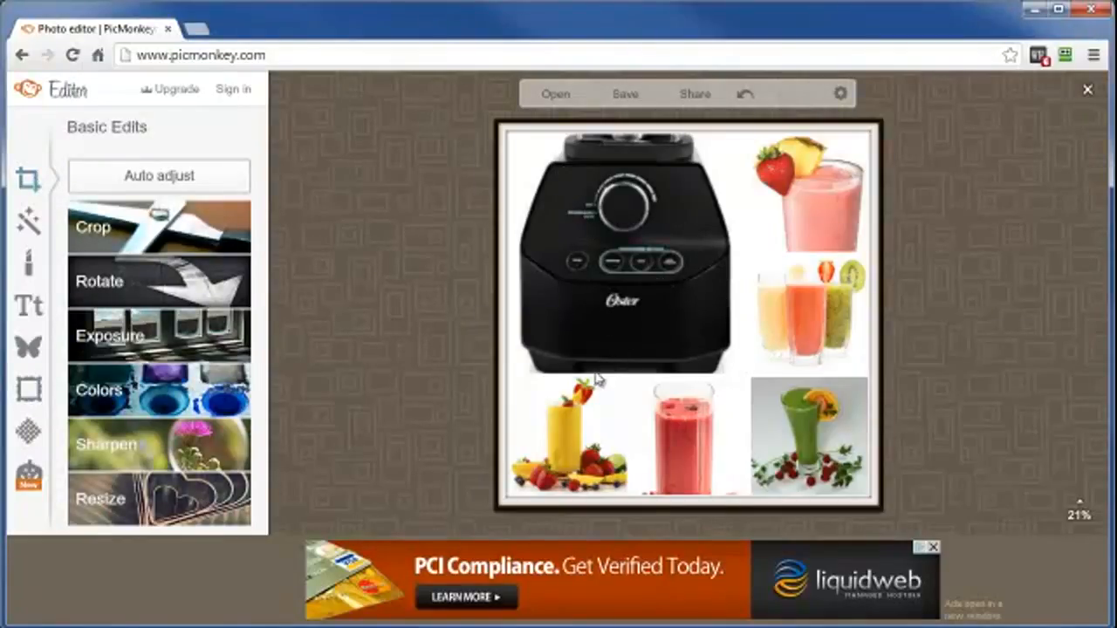
click(116, 498)
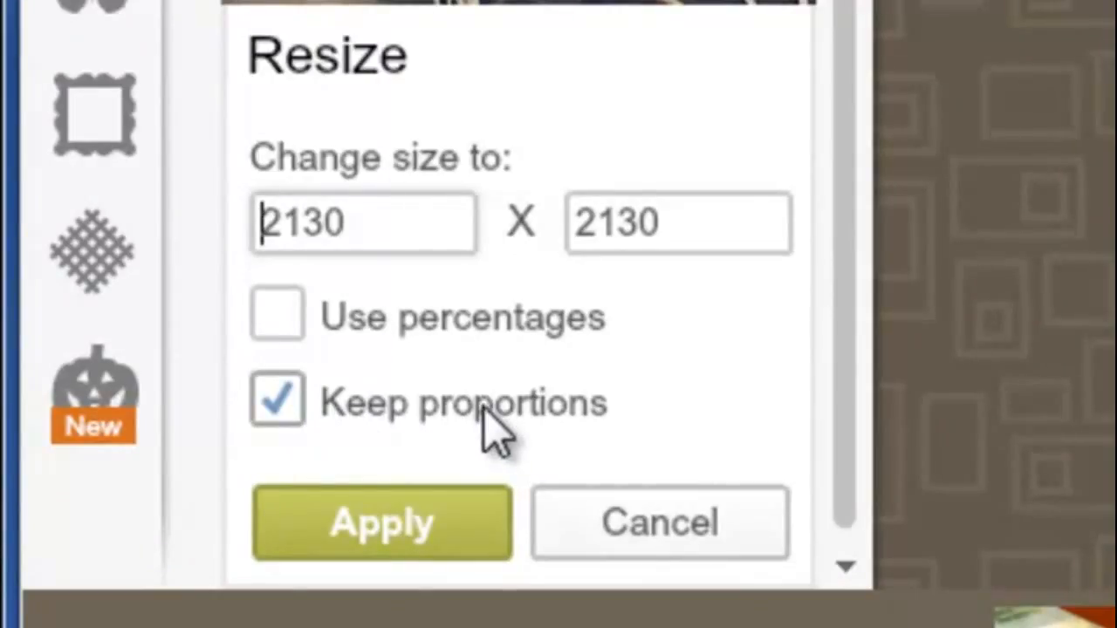
drag(387, 224, 135, 214)
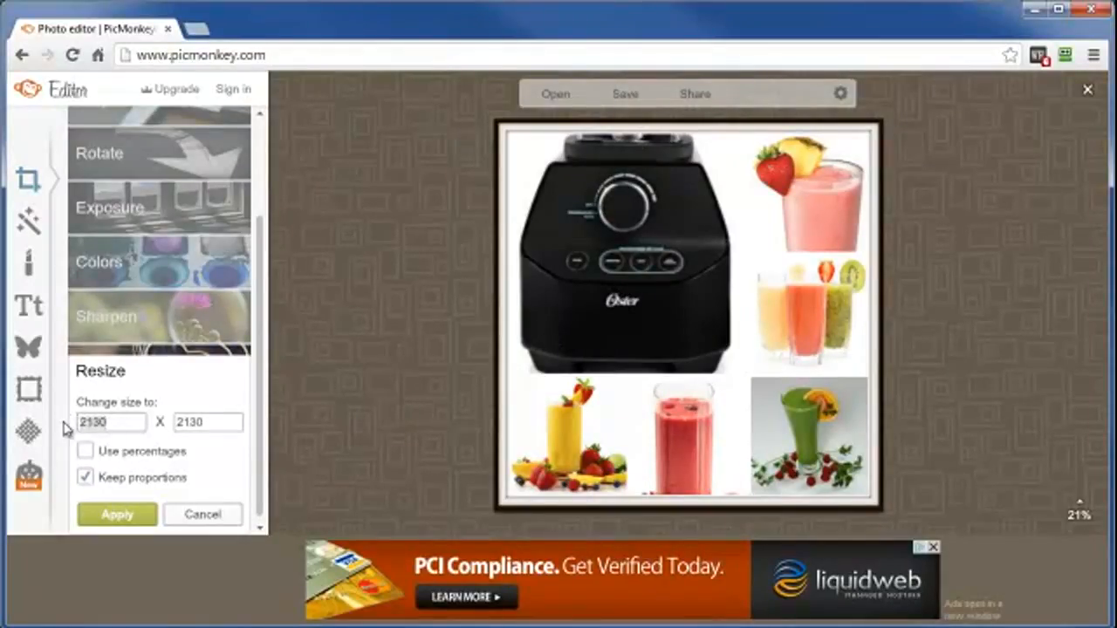
text(6)
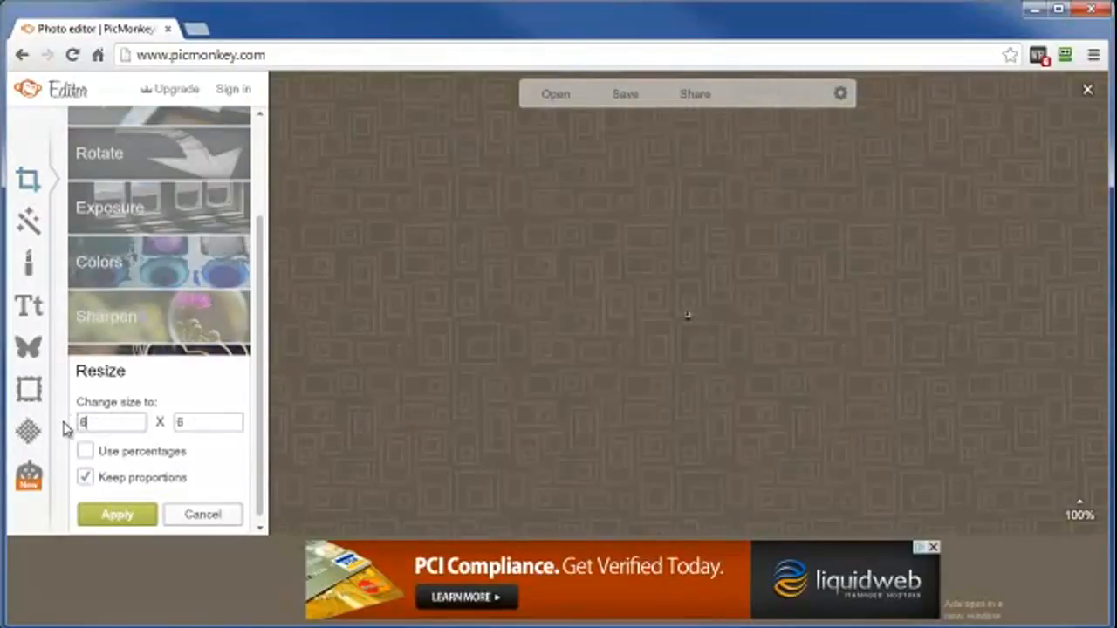
text(75)
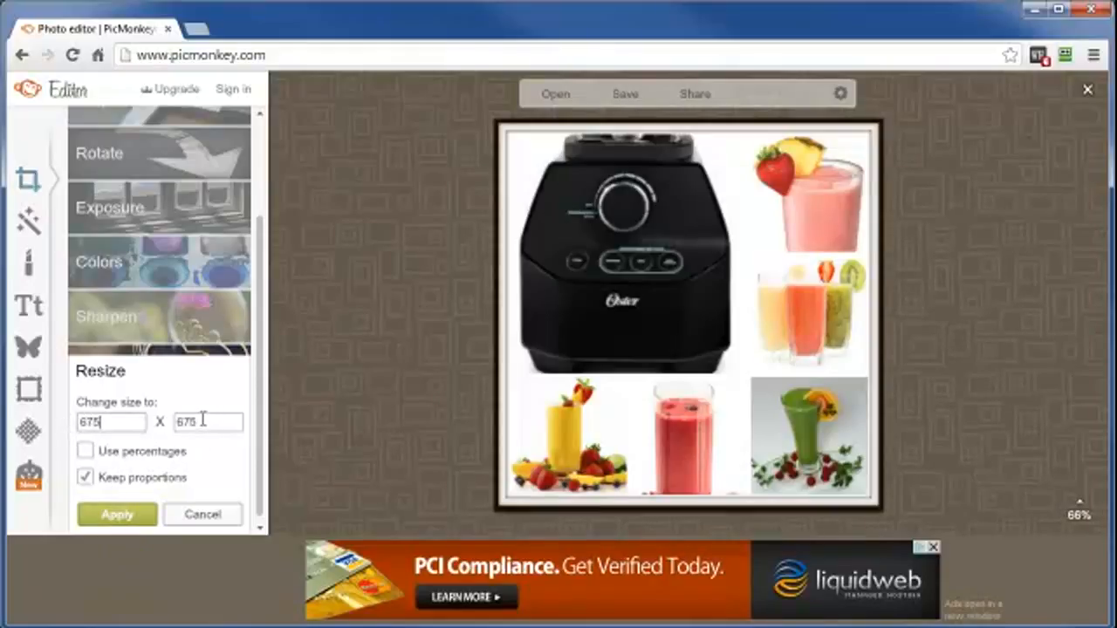
click(121, 515)
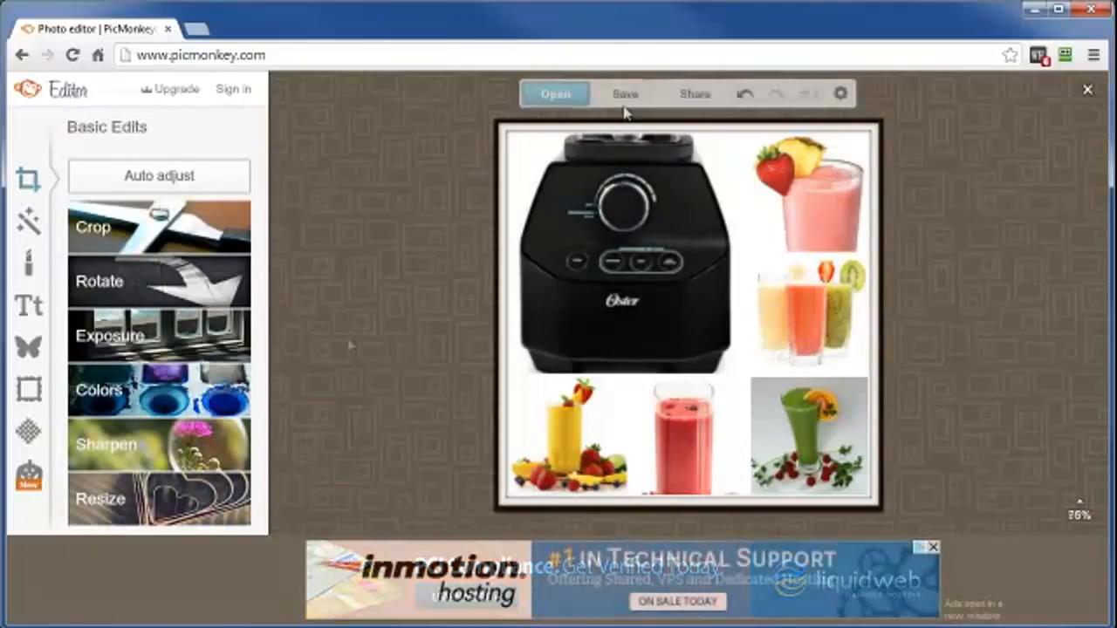
Save the resized collage to the computer as BlenderCollage.jpg, replacing the existing file in the Camproj folder.
click(625, 96)
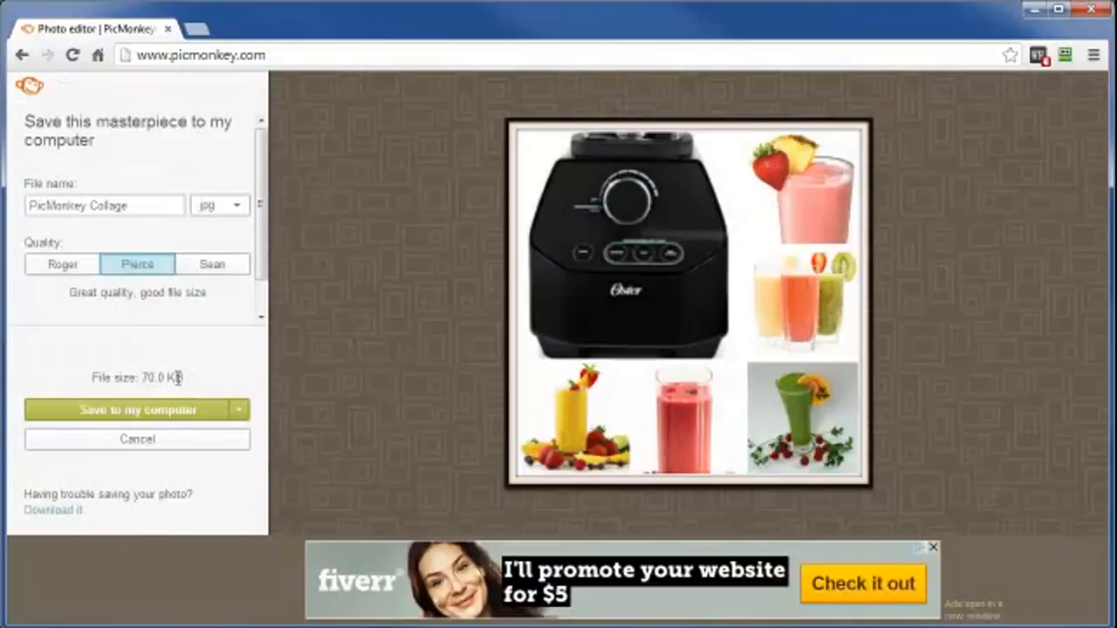
click(88, 205)
drag(88, 205, 19, 207)
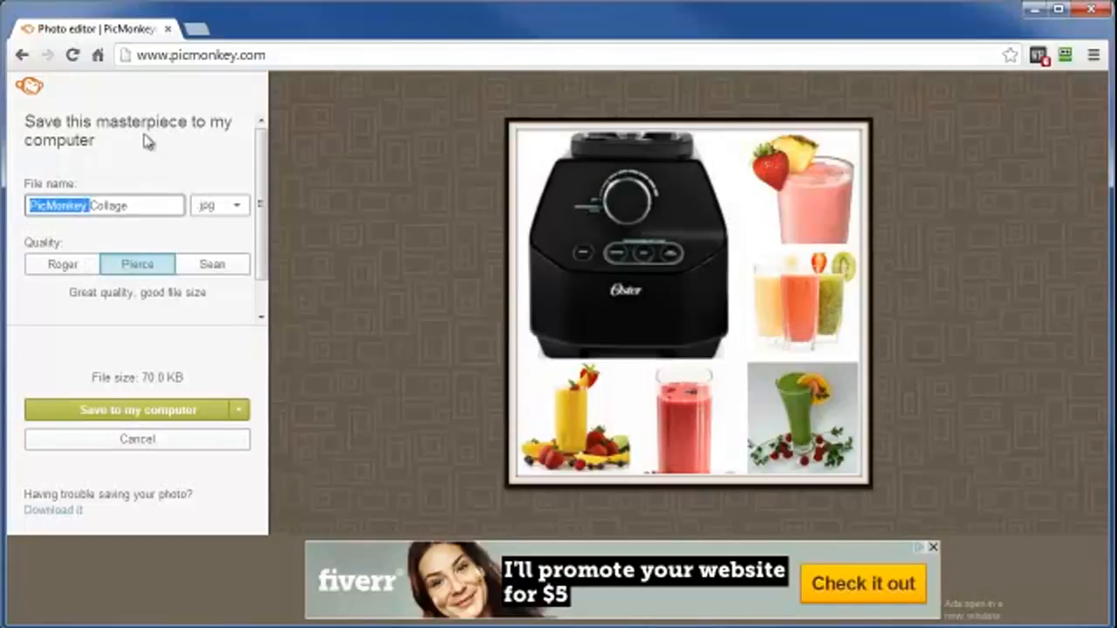
text(Blender)
click(163, 410)
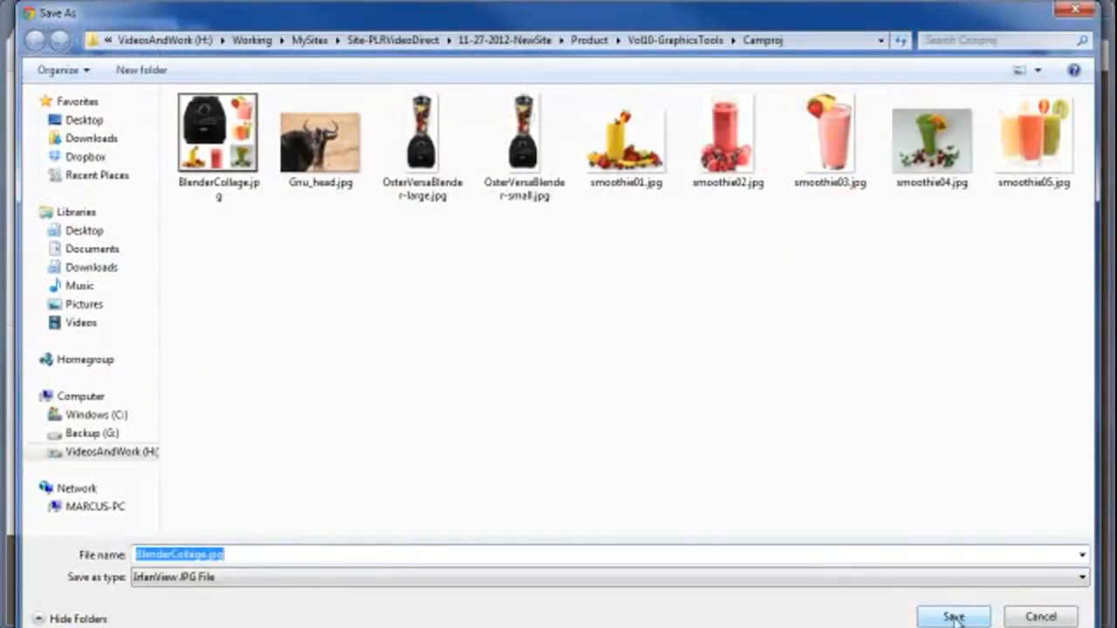
click(234, 199)
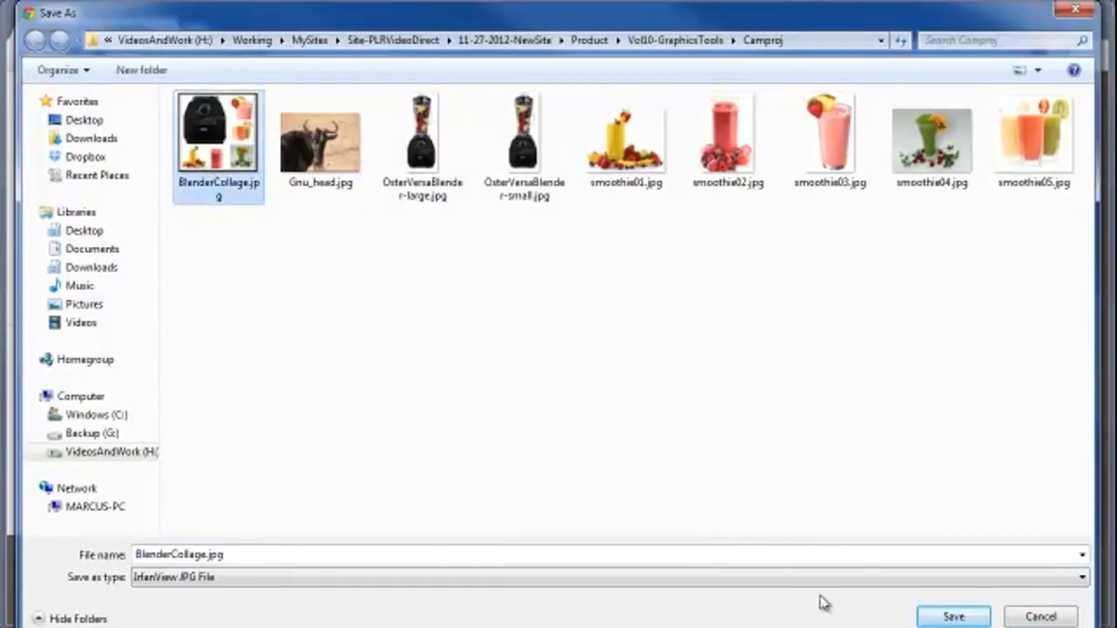
click(946, 617)
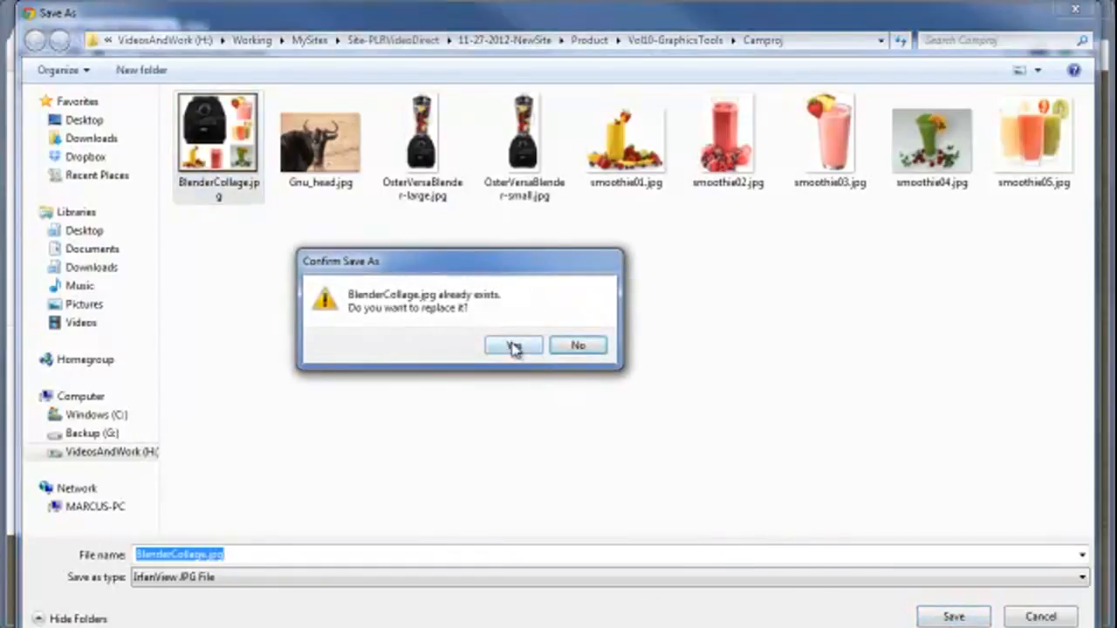
click(513, 346)
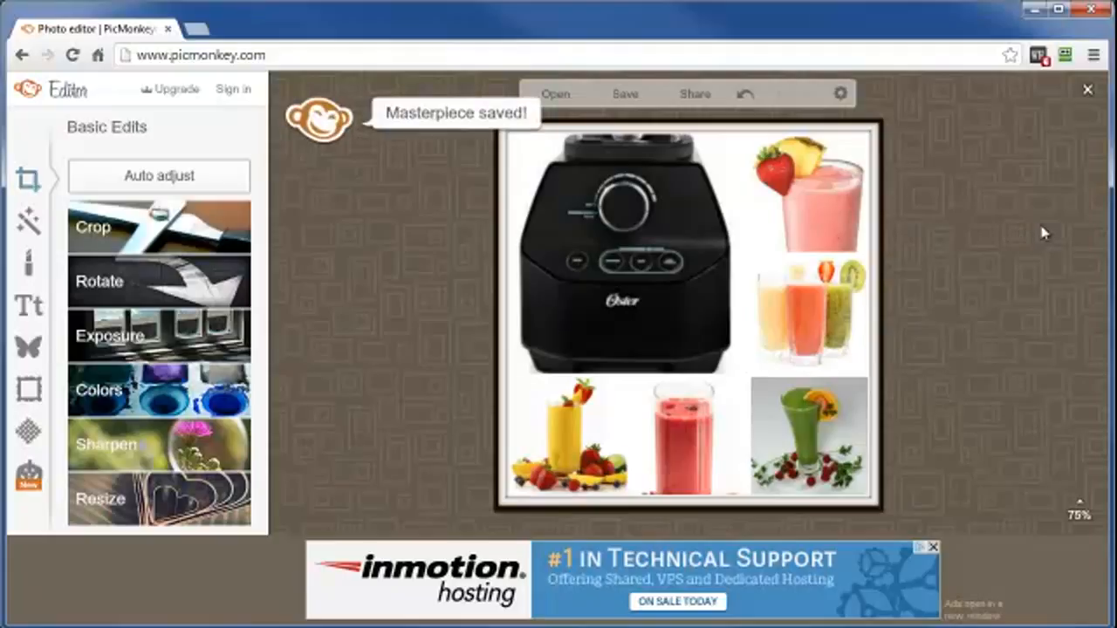